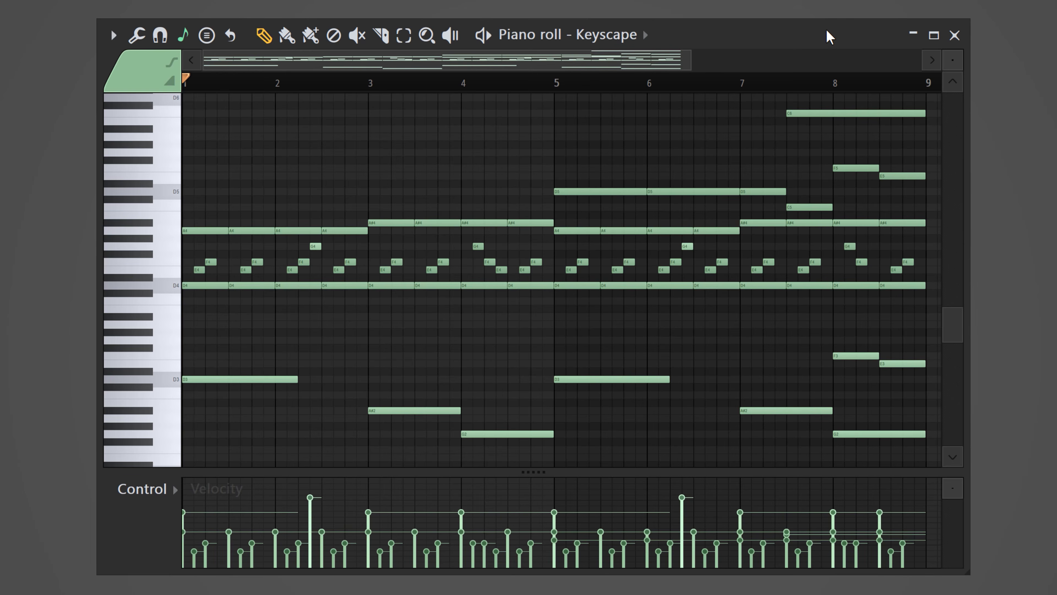
Select all notes in the Keyscape piano roll and transpose them up one octave.
{"action": "key", "text": "ctrl+a"}
{"action": "key", "text": "ctrl+Up"}
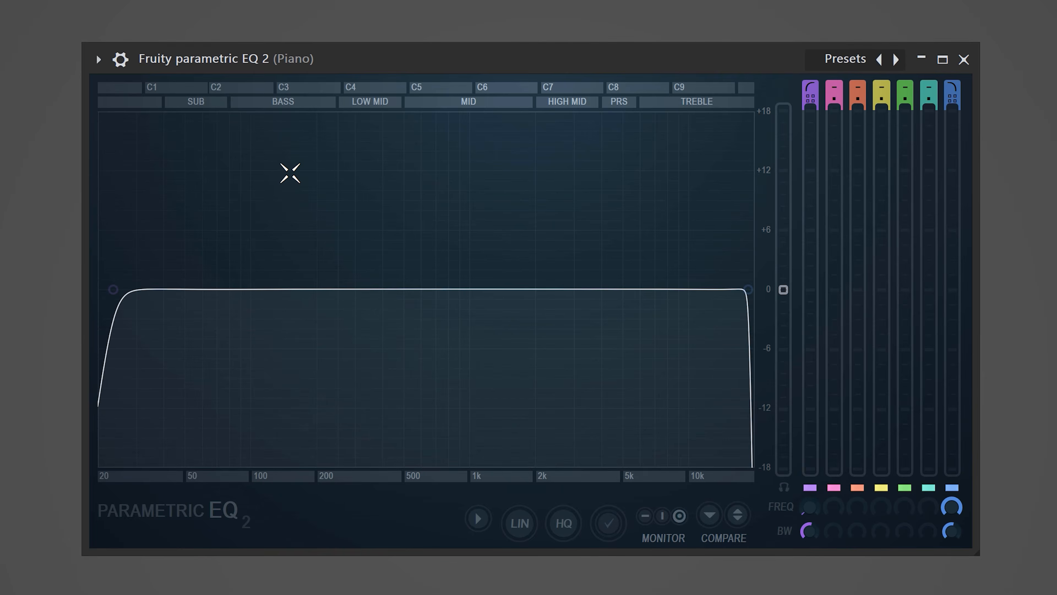
During playback, sweep the low-cut band of the Piano's parametric EQ into the low mids, and settle it in the bass range.
{"action": "key", "text": "space"}
{"action": "left_click_drag", "start_coordinate": [119, 290], "coordinate": [325, 289]}
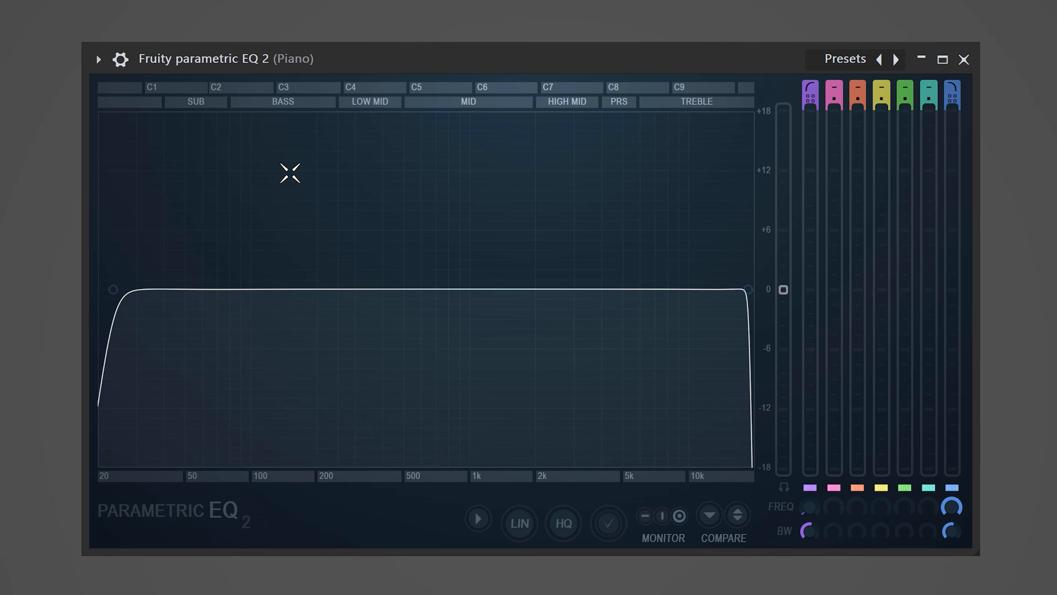
{"action": "key", "text": "space"}
{"action": "left_click_drag", "start_coordinate": [125, 290], "coordinate": [322, 289]}
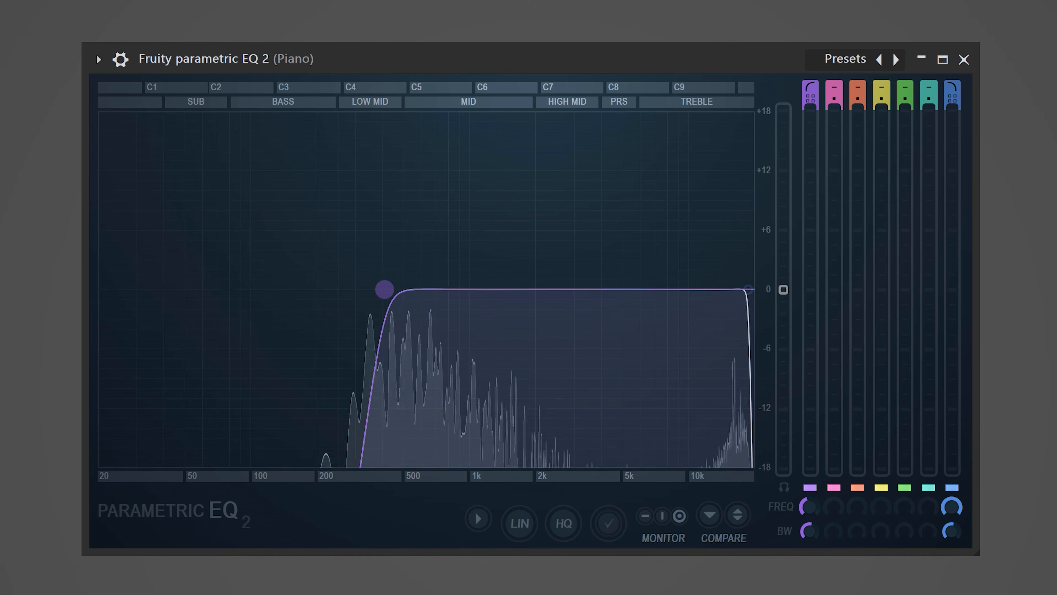
{"action": "left_click_drag", "start_coordinate": [338, 290], "coordinate": [232, 289]}
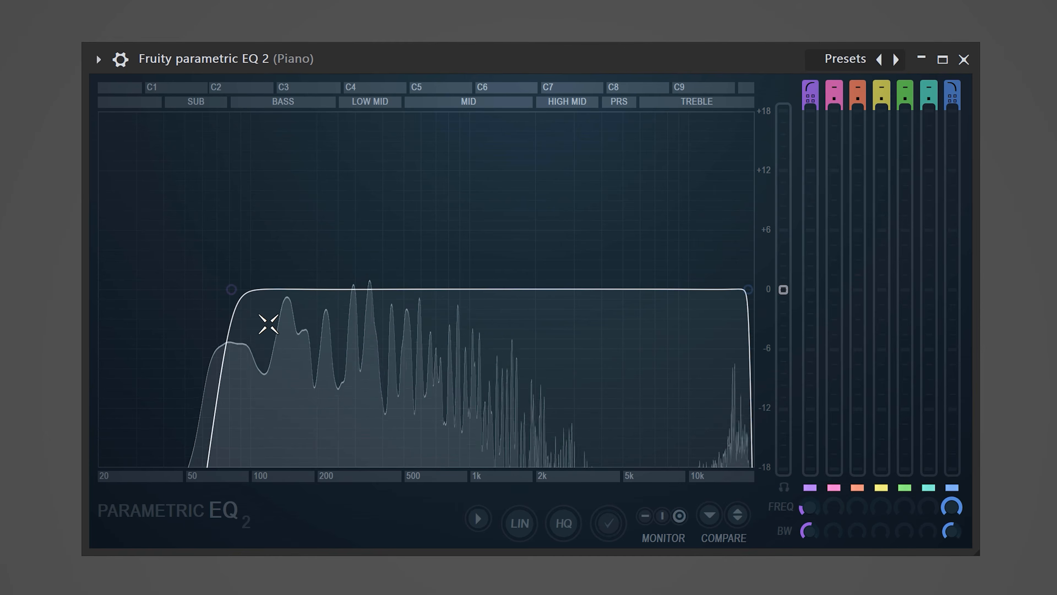
{"action": "left_click_drag", "start_coordinate": [232, 290], "coordinate": [279, 290]}
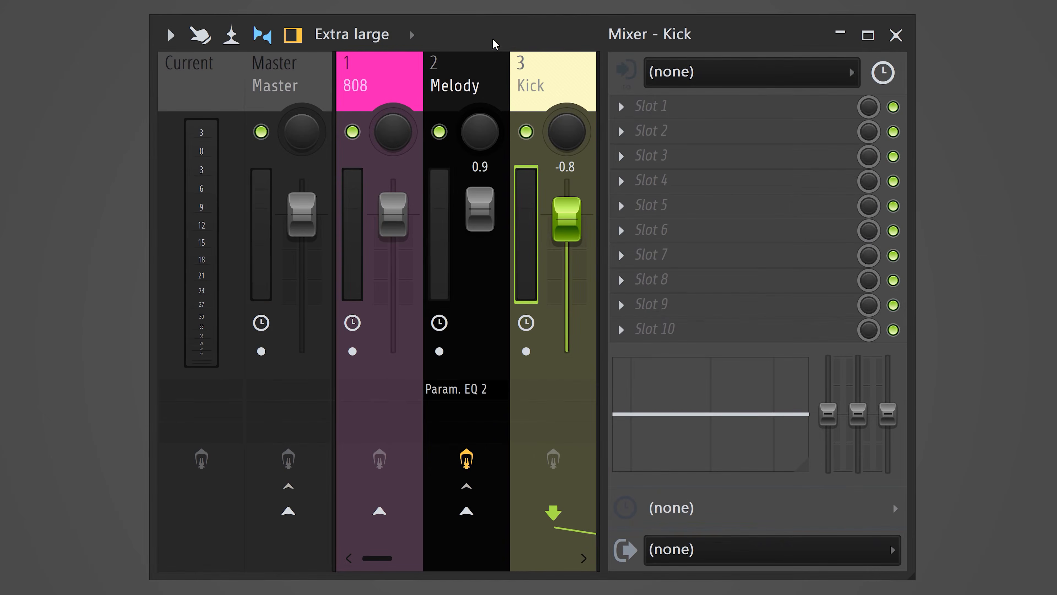
Add Fruity parametric EQ 2 in the Melody track's second effect slot and Fruity peak controller in the Kick track's first slot.
{"action": "left_click", "coordinate": [469, 68]}
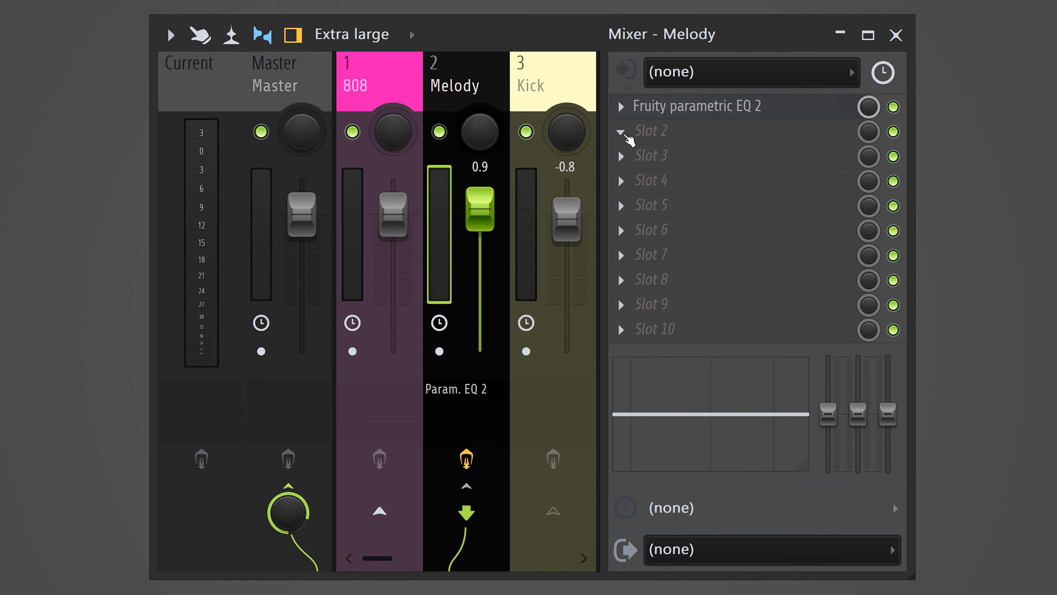
{"action": "left_click", "coordinate": [626, 135]}
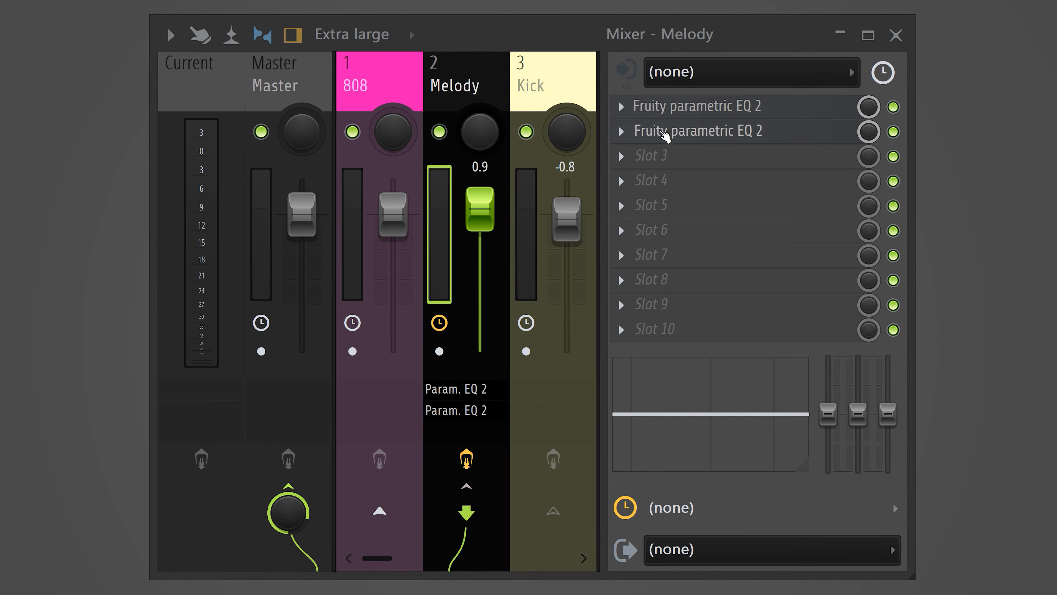
{"action": "left_click", "coordinate": [563, 81]}
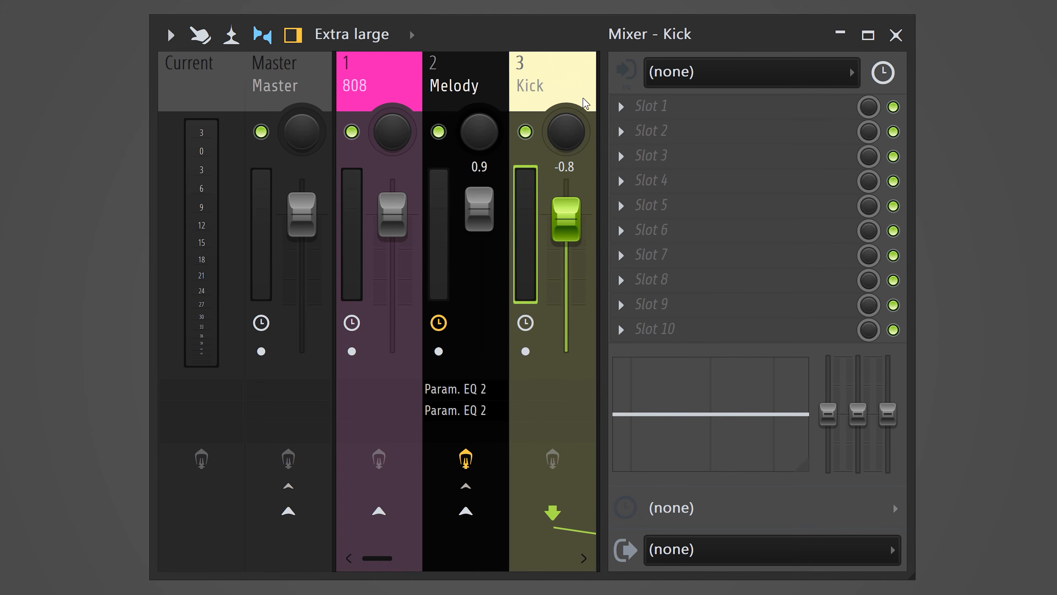
{"action": "left_click", "coordinate": [621, 107]}
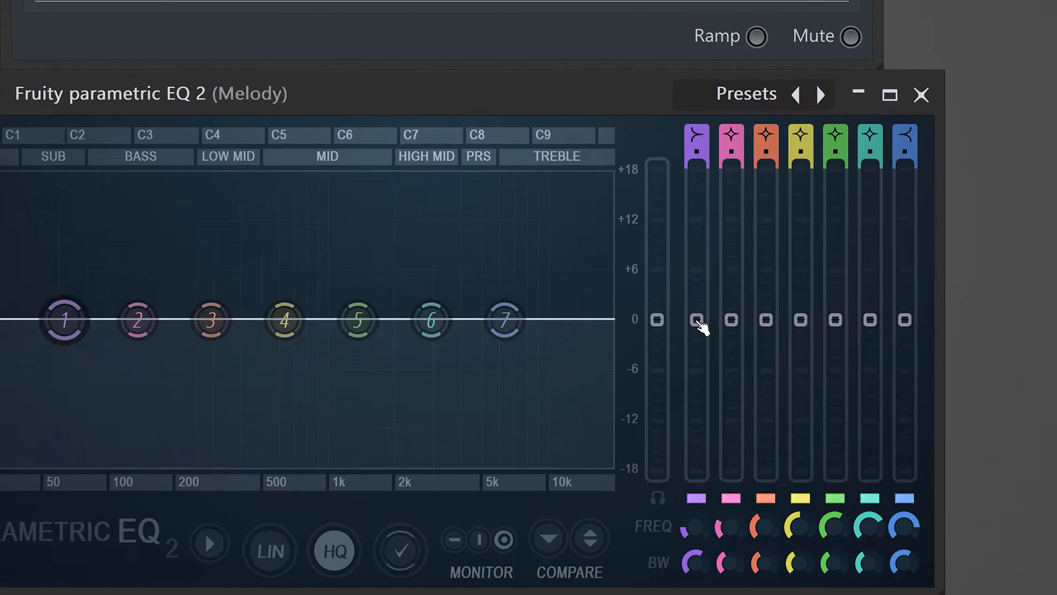
Link the Melody EQ's Band 1 level to the Peak ctrl - Peak internal controller with the Inverted mapping formula.
{"action": "right_click", "coordinate": [694, 408]}
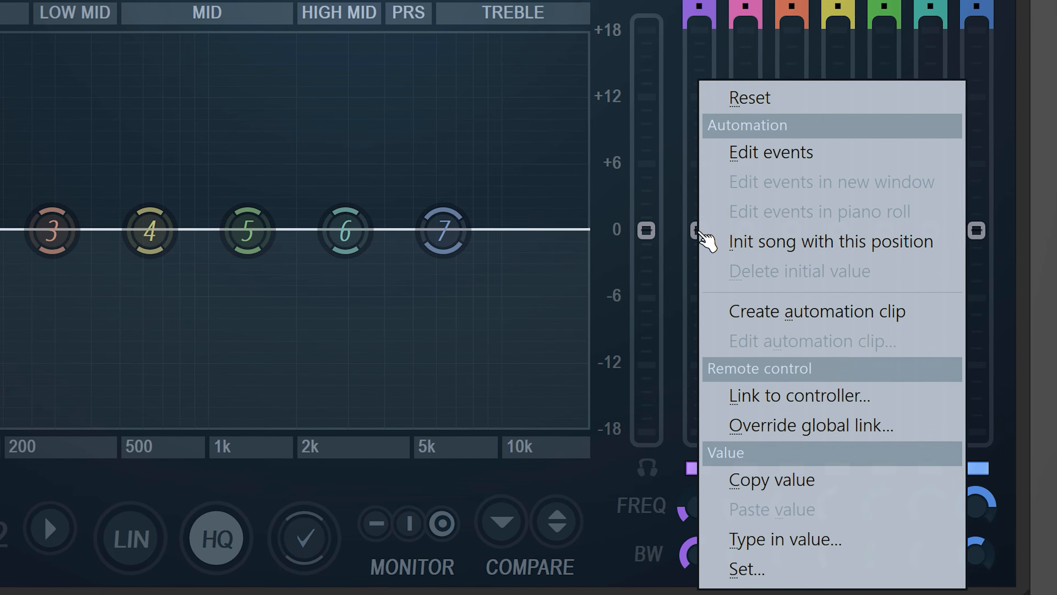
{"action": "left_click", "coordinate": [748, 394]}
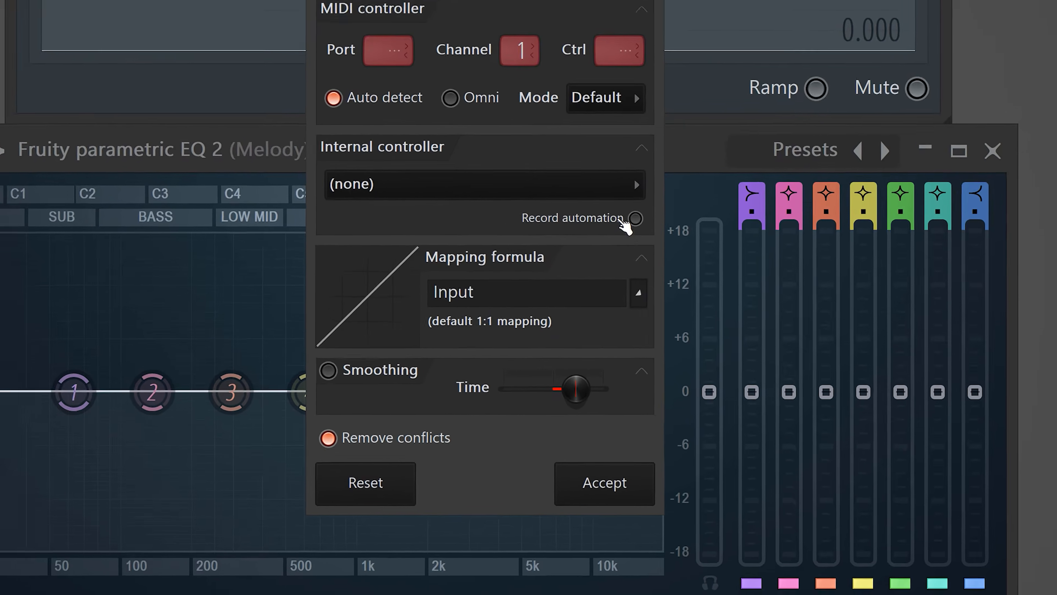
{"action": "left_click", "coordinate": [634, 175]}
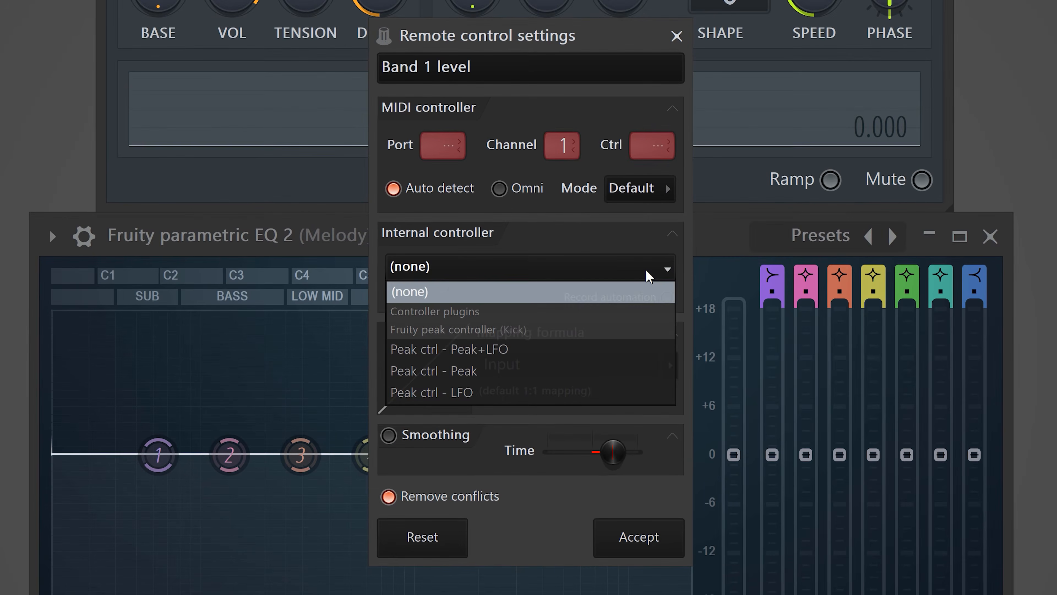
{"action": "left_click", "coordinate": [478, 372]}
{"action": "left_click", "coordinate": [669, 366]}
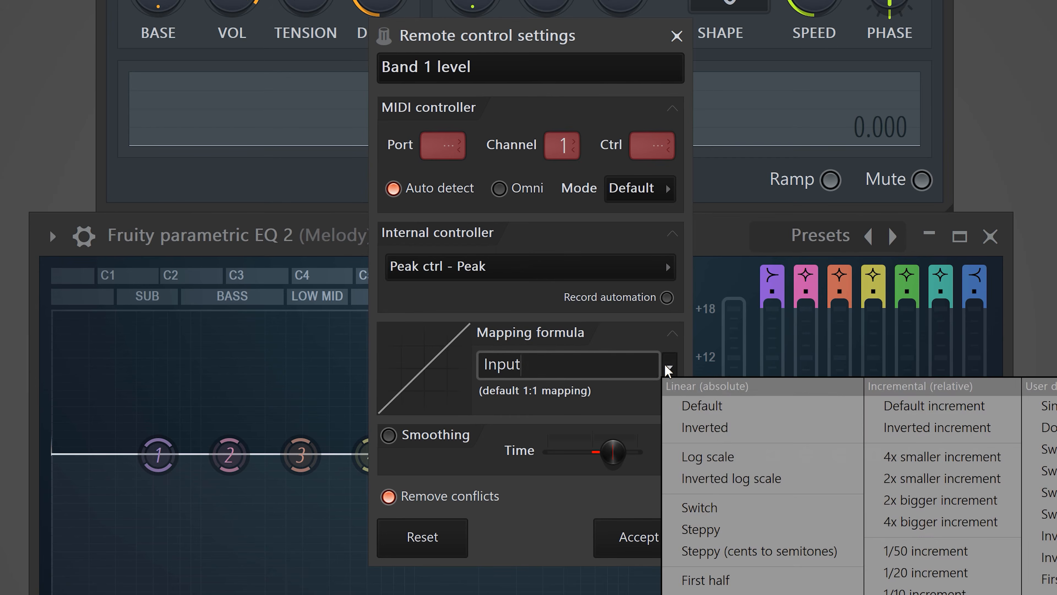
{"action": "left_click", "coordinate": [676, 427]}
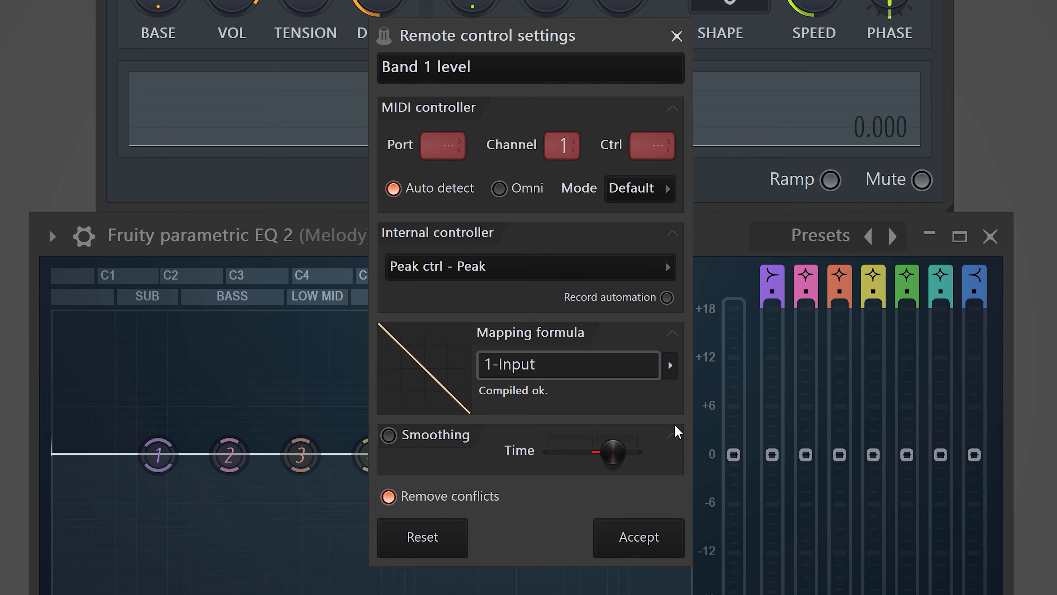
{"action": "left_click", "coordinate": [652, 530]}
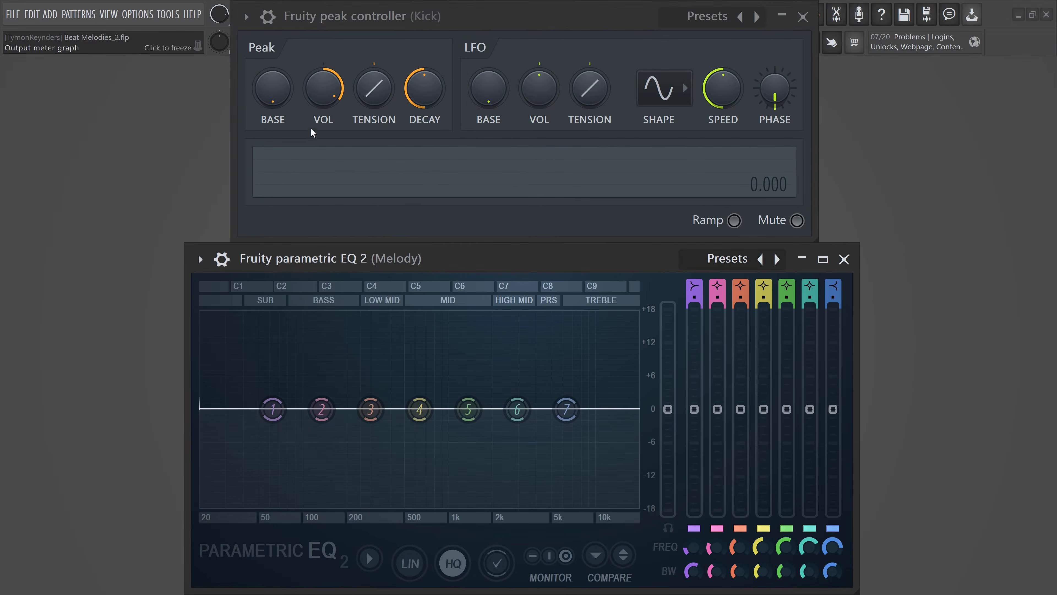
During playback, tune the peak controller with a base of about 63% and a shorter decay, and EQ band 1's frequency to about 157 Hz.
{"action": "left_click_drag", "start_coordinate": [272, 88], "coordinate": [273, 67]}
{"action": "key", "text": "space"}
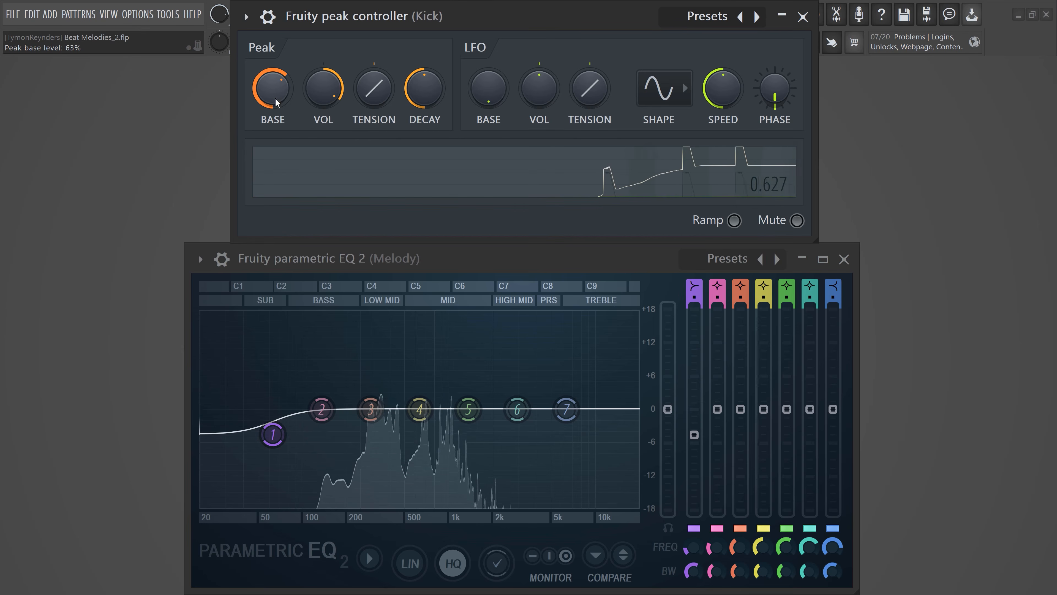
{"action": "left_click_drag", "start_coordinate": [423, 88], "coordinate": [424, 79]}
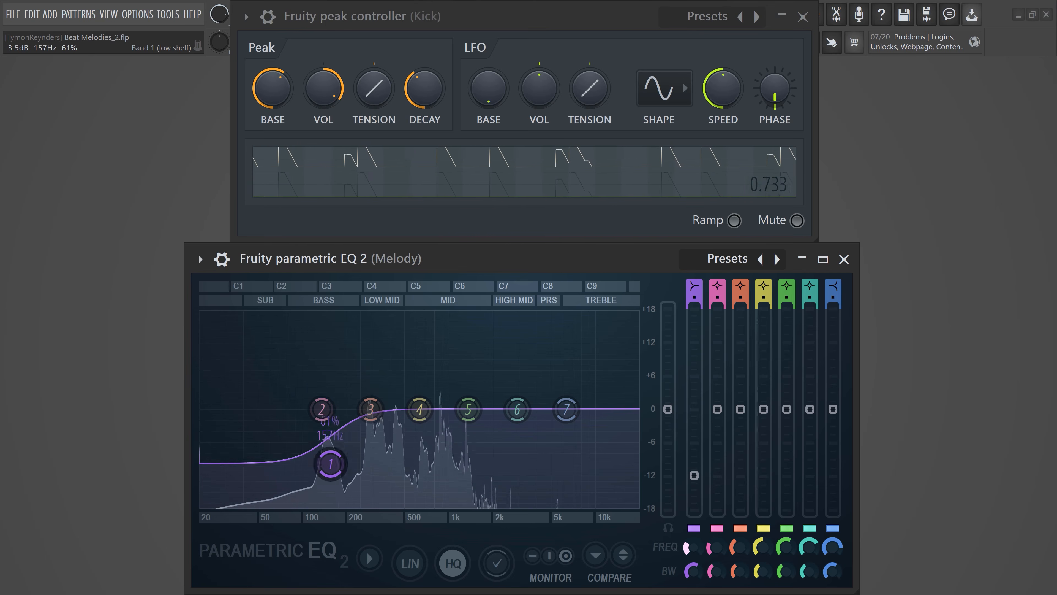
{"action": "left_click_drag", "start_coordinate": [694, 547], "coordinate": [694, 543]}
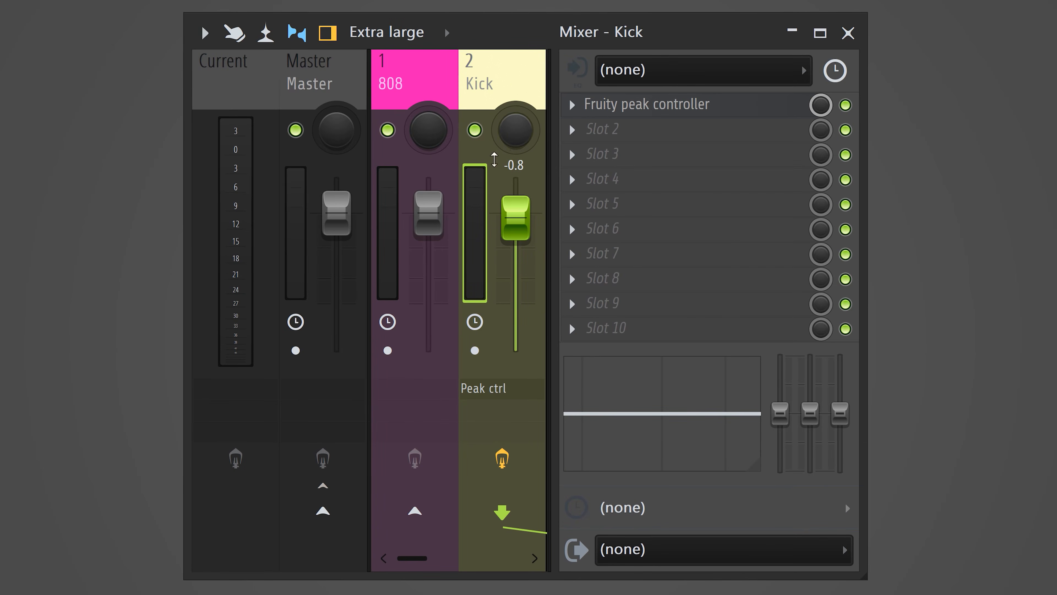
Sidechain the Kick mixer track to the 808 track.
{"action": "right_click", "coordinate": [421, 506]}
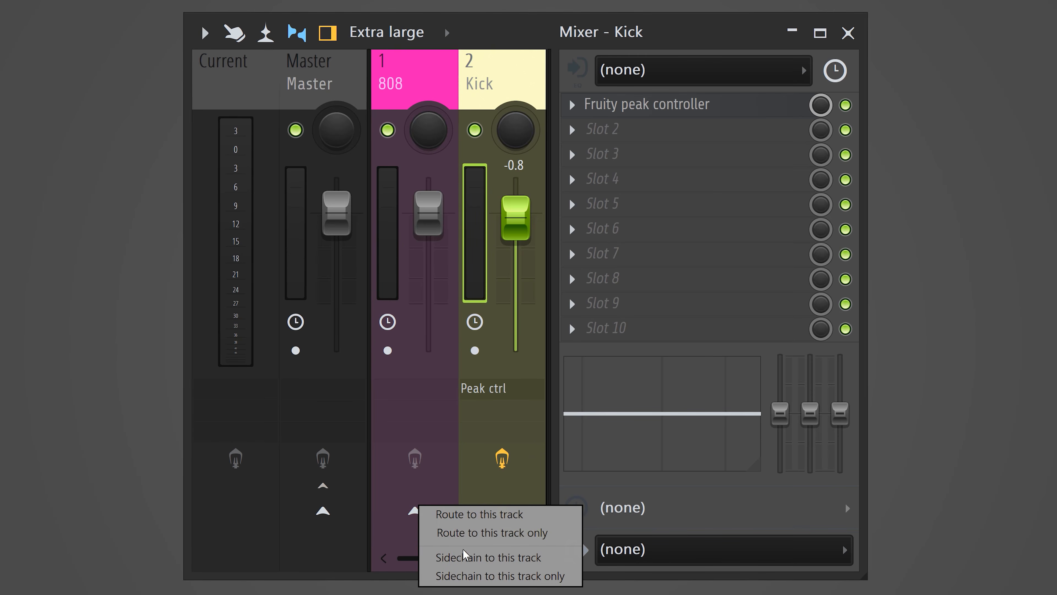
{"action": "left_click", "coordinate": [424, 558]}
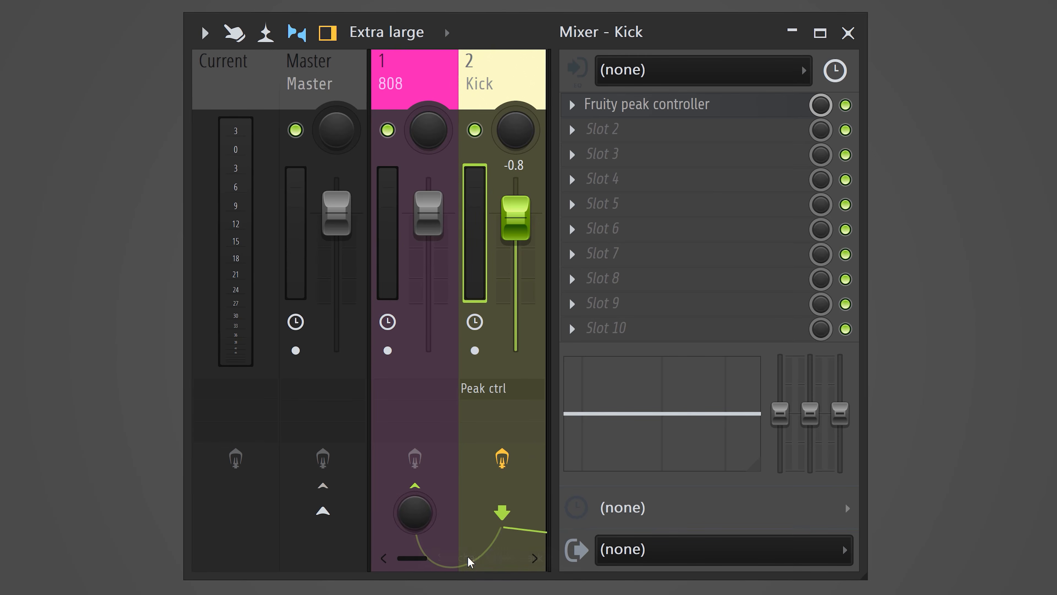
Switch the 808 track's Fruity Limiter to compressor mode and set its sidechain input to 1.
{"action": "left_click", "coordinate": [397, 90]}
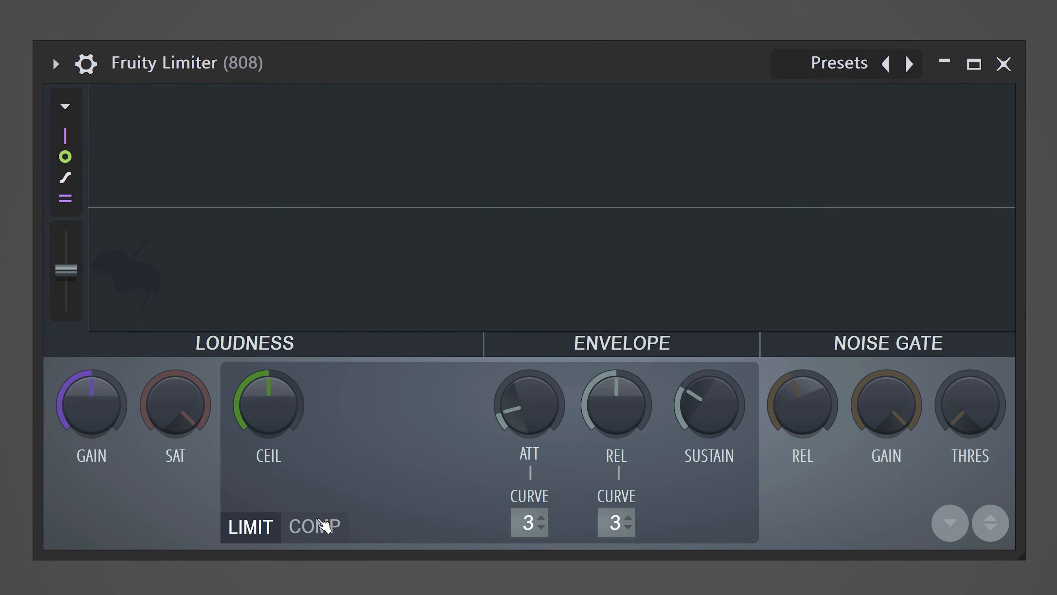
{"action": "left_click", "coordinate": [322, 526]}
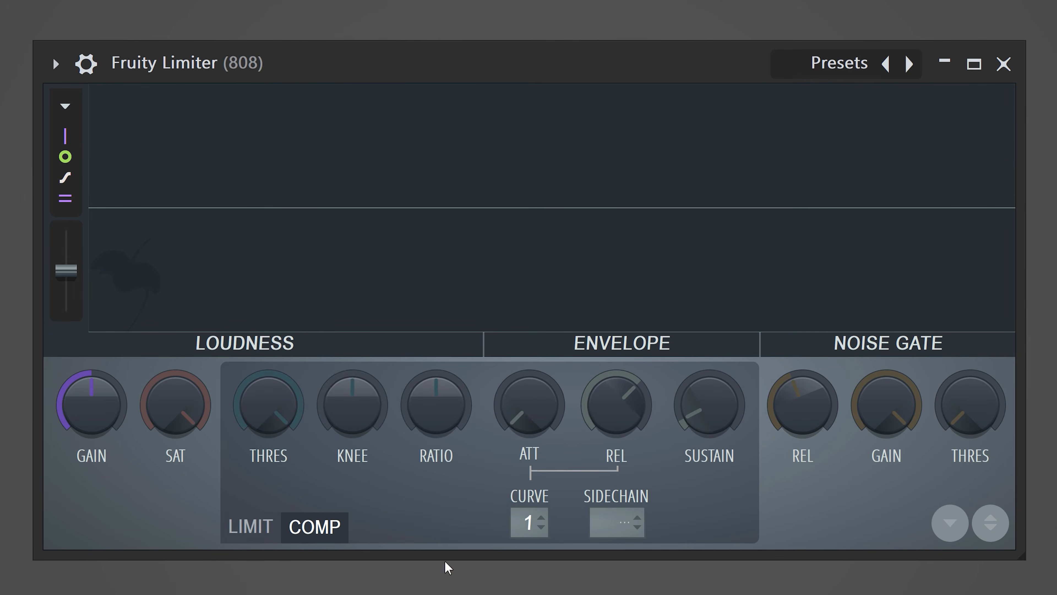
{"action": "left_click", "coordinate": [618, 534]}
{"action": "left_click", "coordinate": [648, 567]}
During playback, shape the 808 compressor's ducking with a low threshold, a higher ratio, a slightly longer attack and a shorter release.
{"action": "mouse_move", "coordinate": [268, 409]}
{"action": "left_mouse_down"}
{"action": "mouse_move", "coordinate": [269, 518]}
{"action": "mouse_move", "coordinate": [271, 403]}
{"action": "left_mouse_up"}
{"action": "key", "text": "space"}
{"action": "left_click_drag", "start_coordinate": [437, 413], "coordinate": [436, 423]}
{"action": "left_click_drag", "start_coordinate": [528, 410], "coordinate": [528, 390]}
{"action": "left_click_drag", "start_coordinate": [610, 423], "coordinate": [610, 445]}
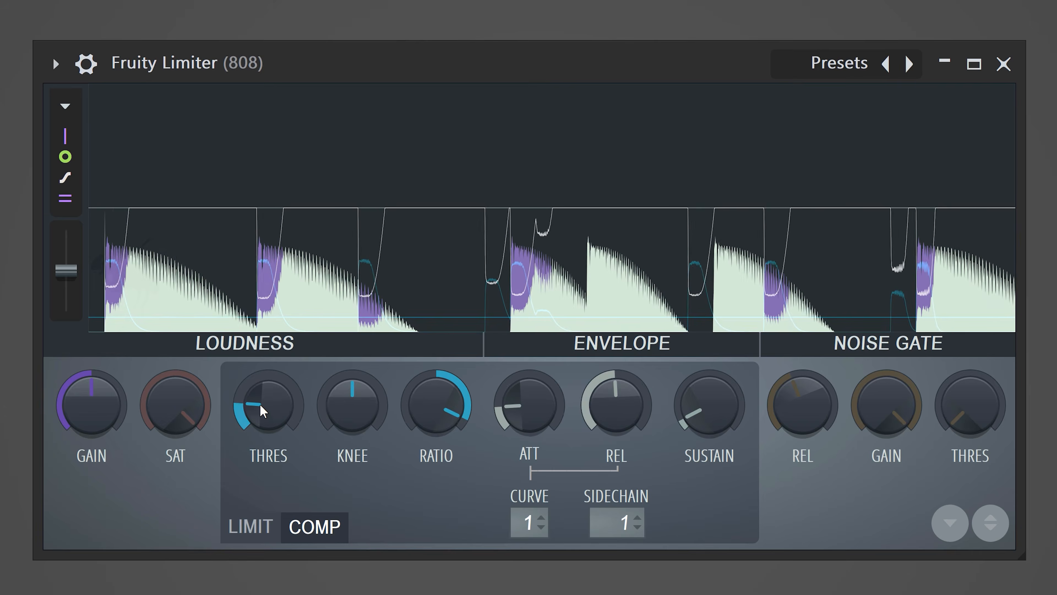
{"action": "left_click_drag", "start_coordinate": [261, 407], "coordinate": [261, 425]}
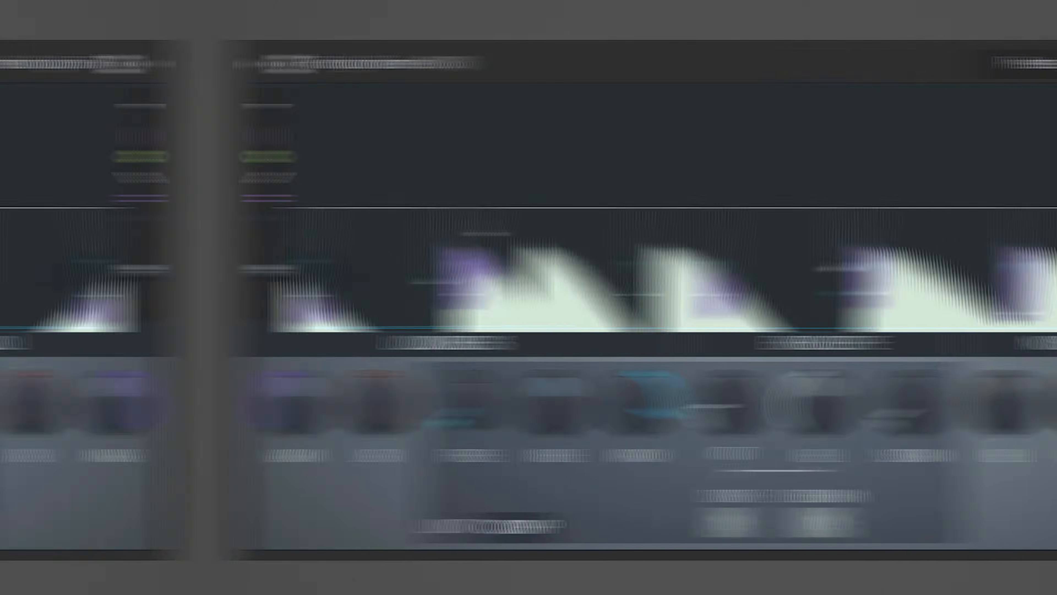